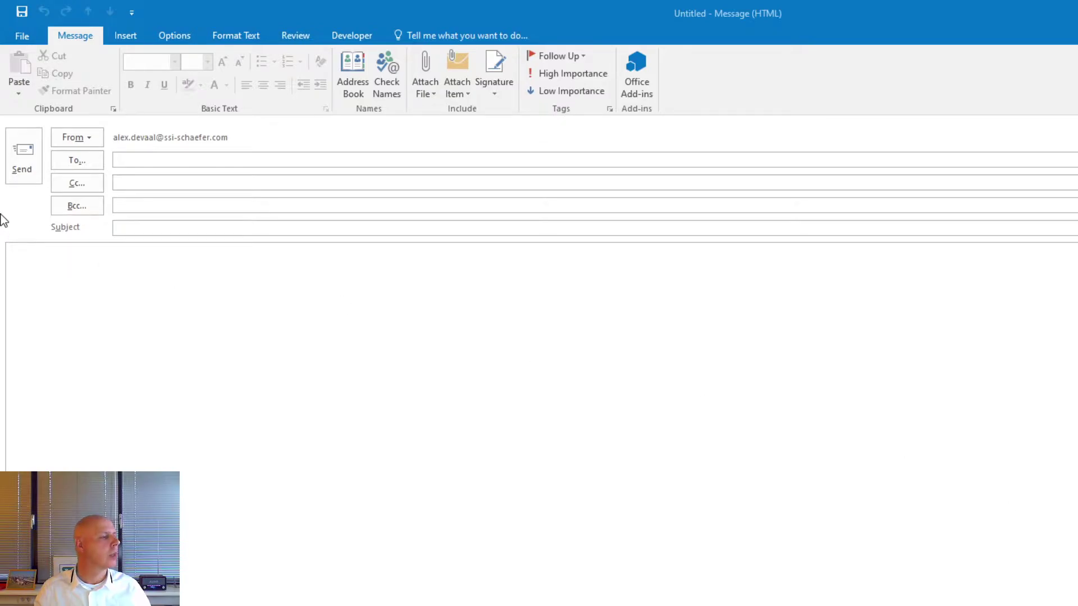
Search the address book for 'dl-nl-all' so DL-NL-All appears at the top.
{"action": "left_click", "coordinate": [71, 163]}
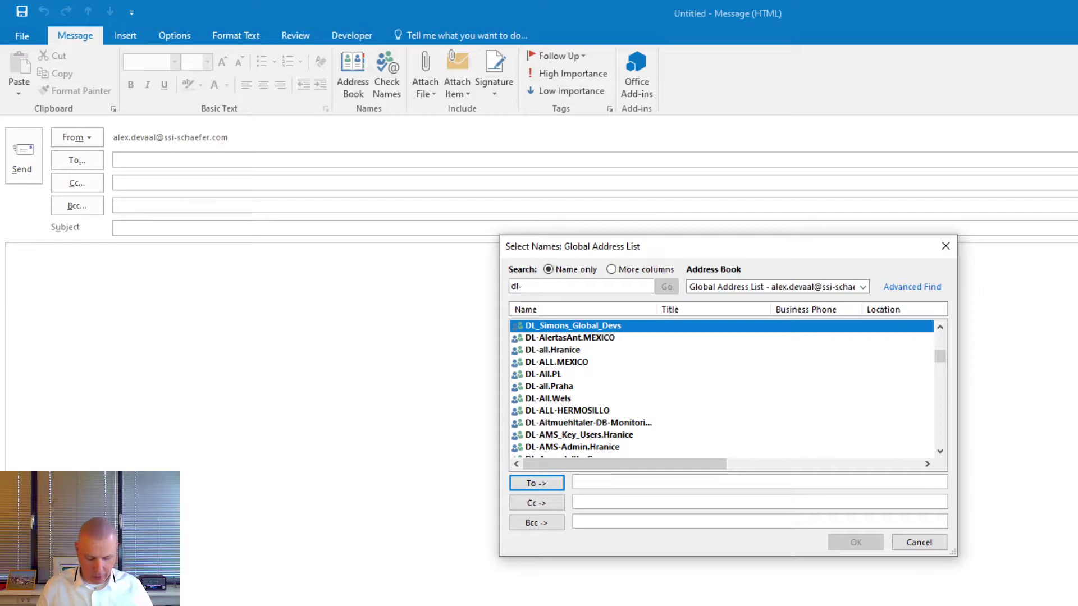
{"action": "type", "text": "-all"}
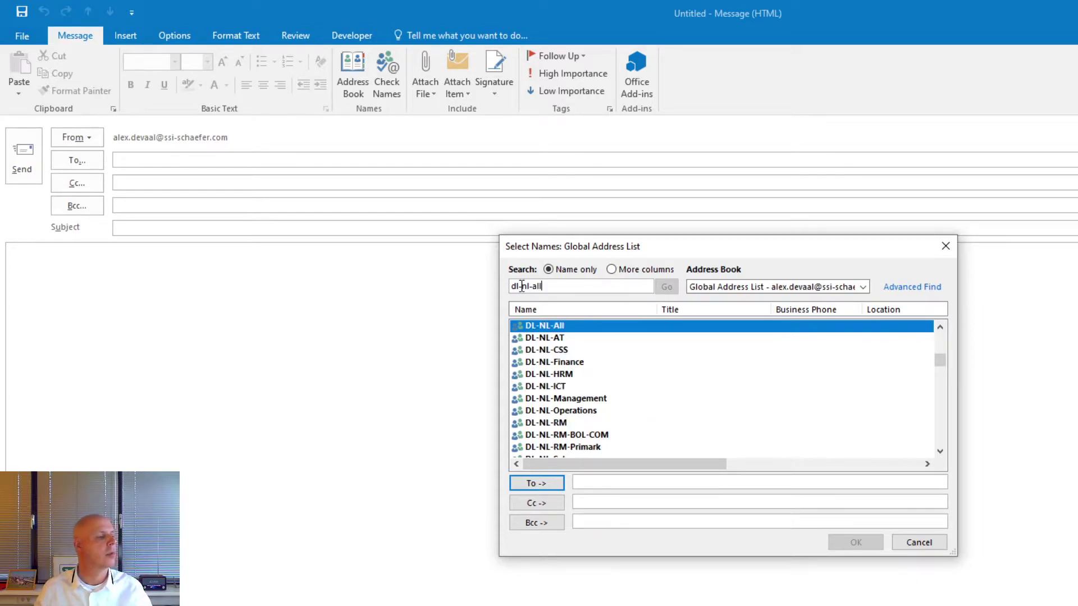
Open DL-NL-All's Properties and its Contact Group Membership editor.
{"action": "right_click", "coordinate": [597, 334]}
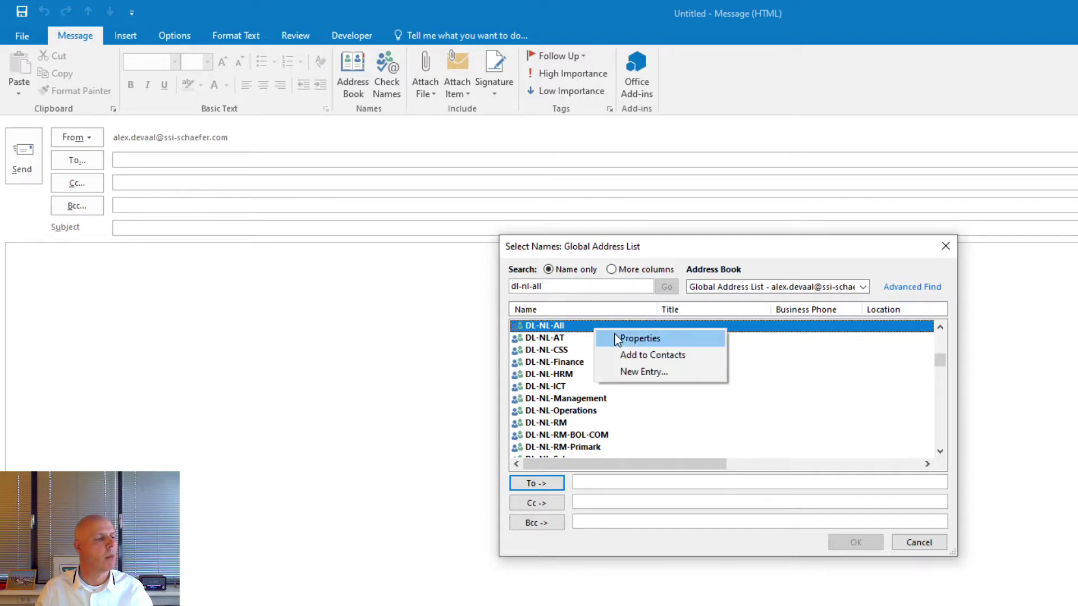
{"action": "left_click", "coordinate": [614, 335]}
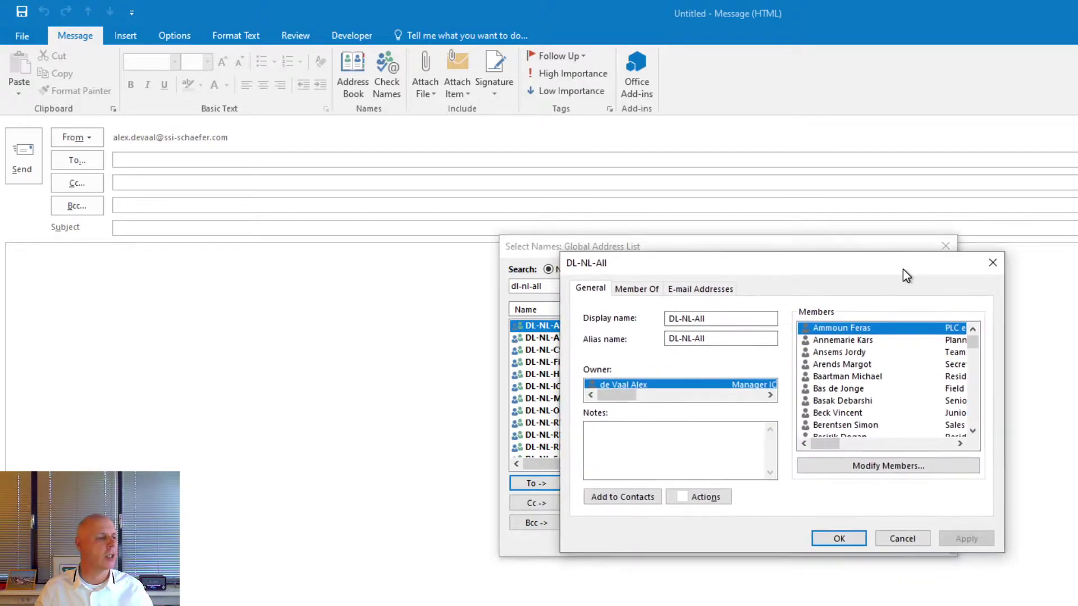
{"action": "left_click_drag", "start_coordinate": [902, 268], "coordinate": [859, 268]}
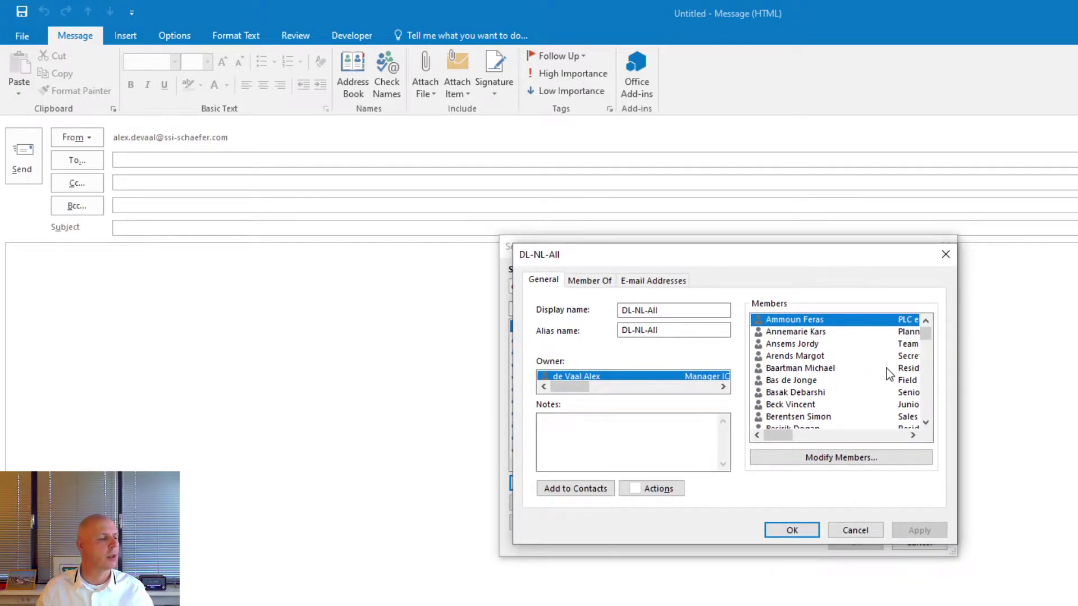
{"action": "left_click", "coordinate": [853, 457]}
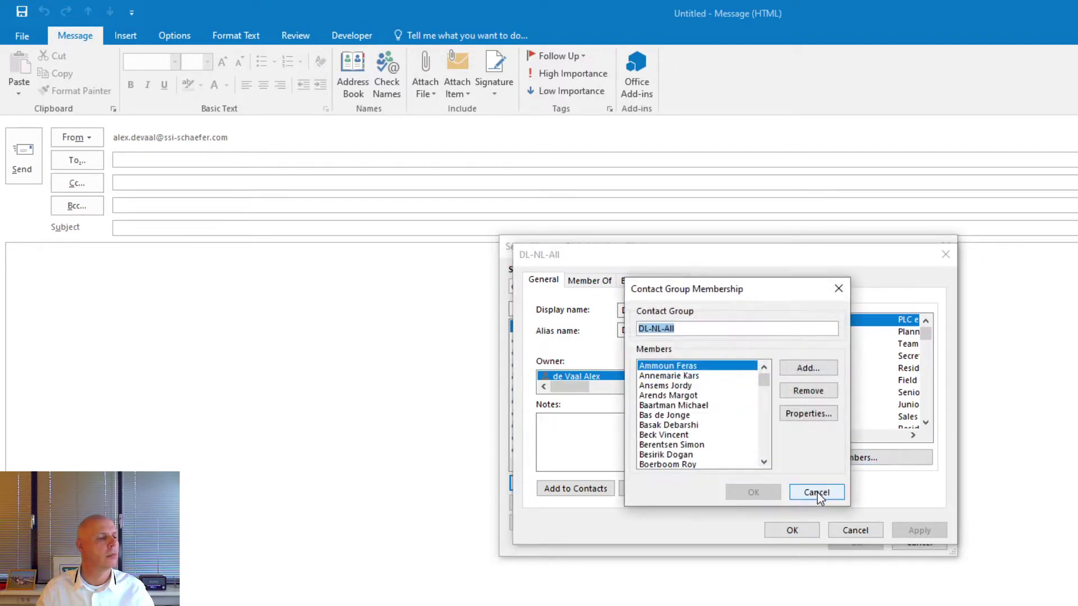
Add the Finance Interim Consultant, found by name search, as a new DL-NL-All member.
{"action": "left_click", "coordinate": [807, 369]}
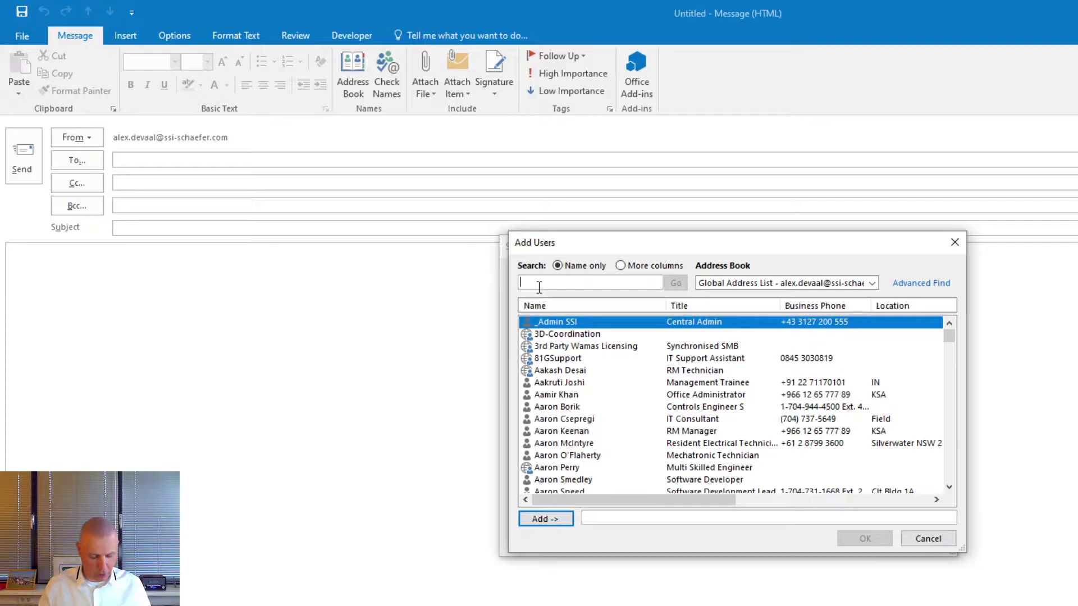
{"action": "type", "text": "chang"}
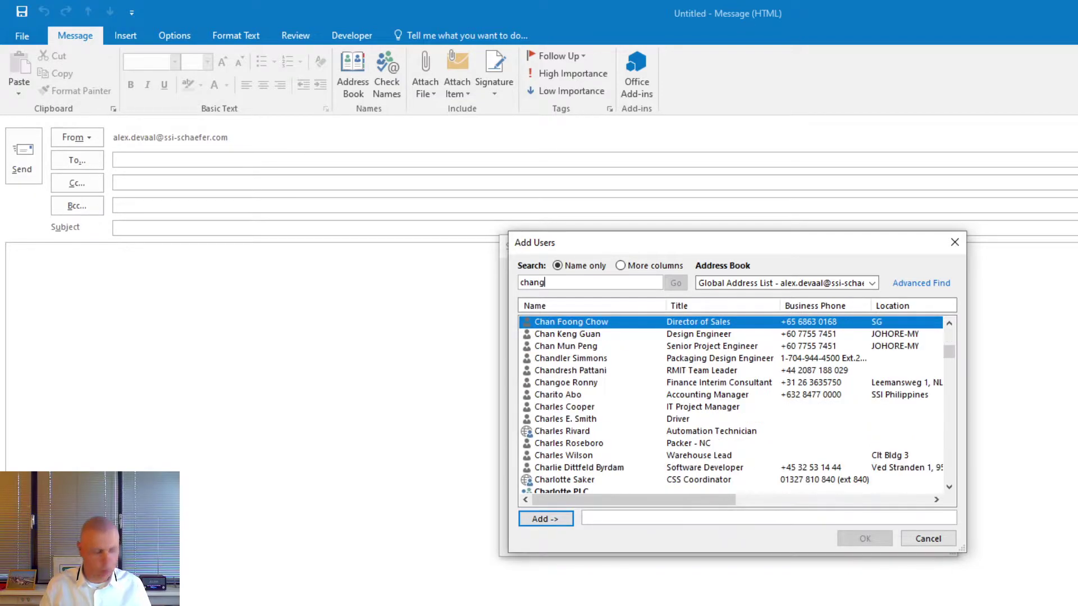
{"action": "type", "text": "o"}
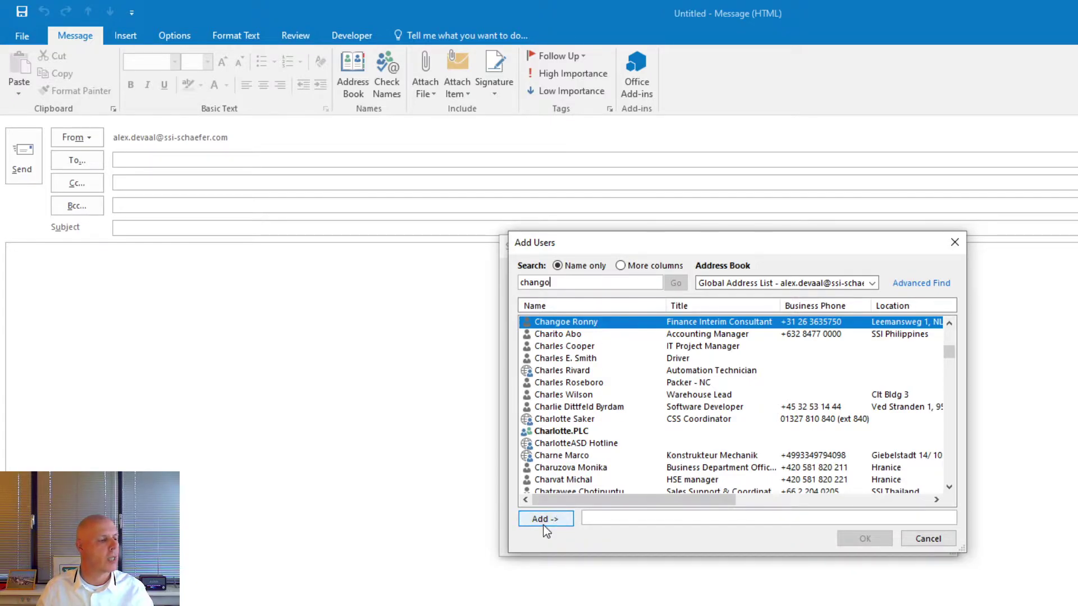
{"action": "double_click", "coordinate": [607, 328]}
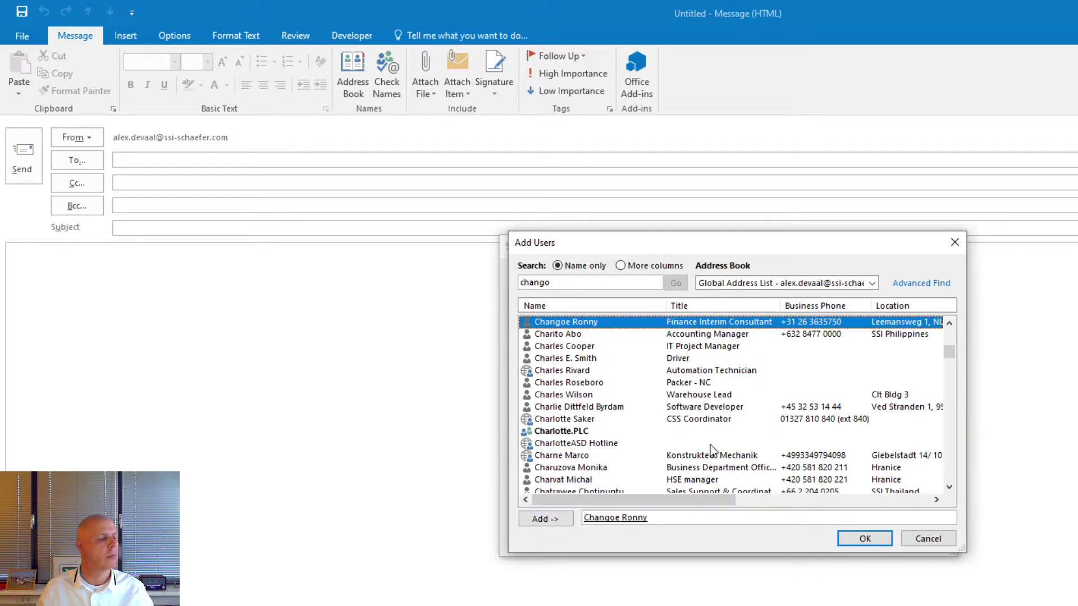
{"action": "left_click", "coordinate": [863, 540]}
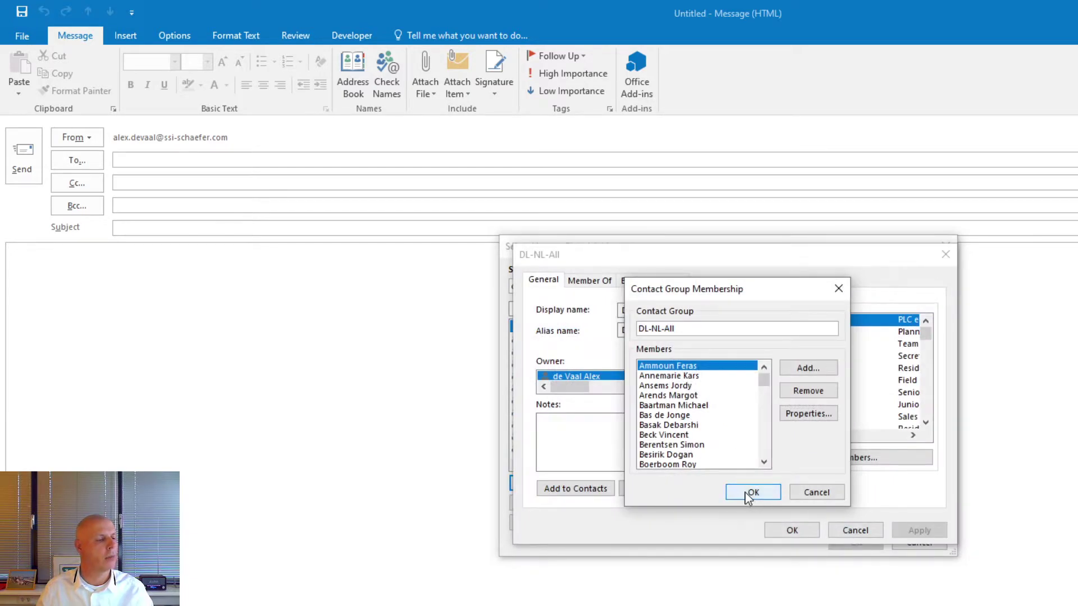
Accept the membership edit and scroll down DL-NL-All's member list.
{"action": "left_click", "coordinate": [751, 493]}
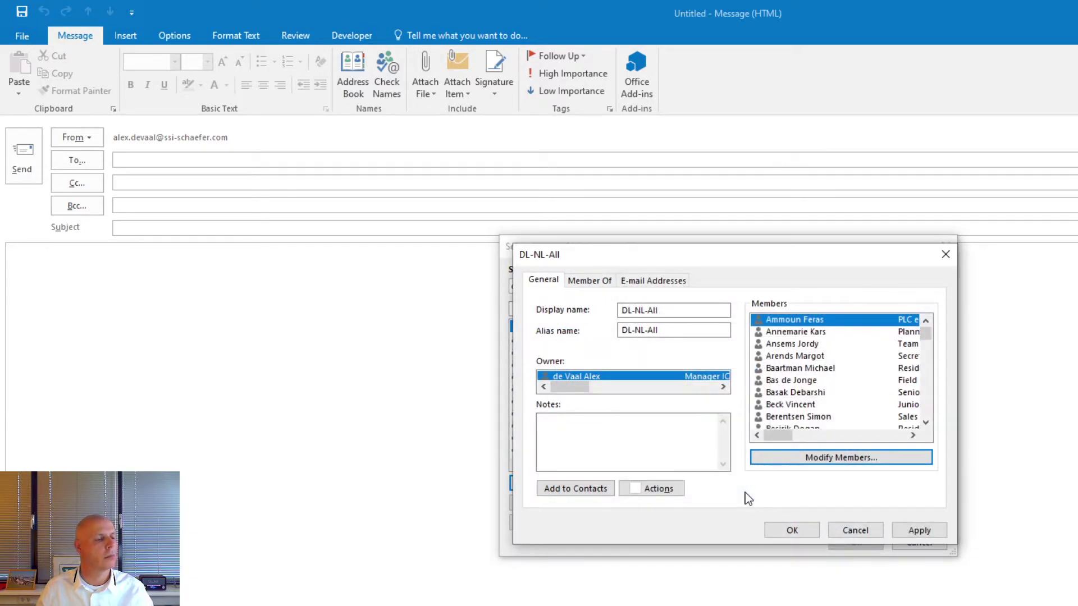
{"action": "left_click", "coordinate": [925, 424]}
{"action": "left_click", "coordinate": [925, 424]}
{"action": "left_click", "coordinate": [926, 424]}
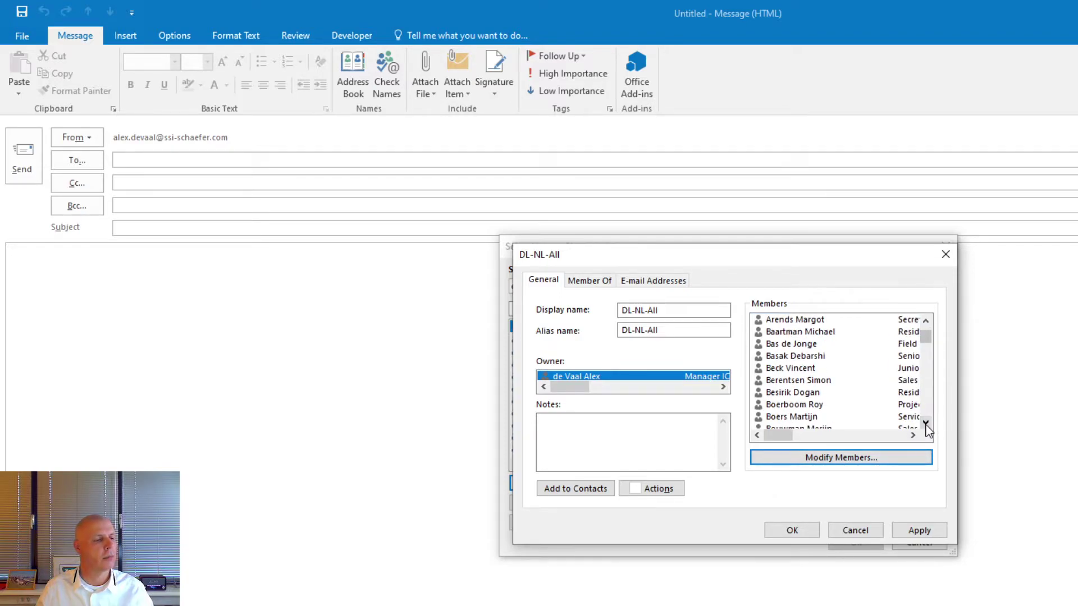
{"action": "left_click", "coordinate": [925, 424]}
{"action": "left_click", "coordinate": [926, 424]}
{"action": "left_click", "coordinate": [926, 424]}
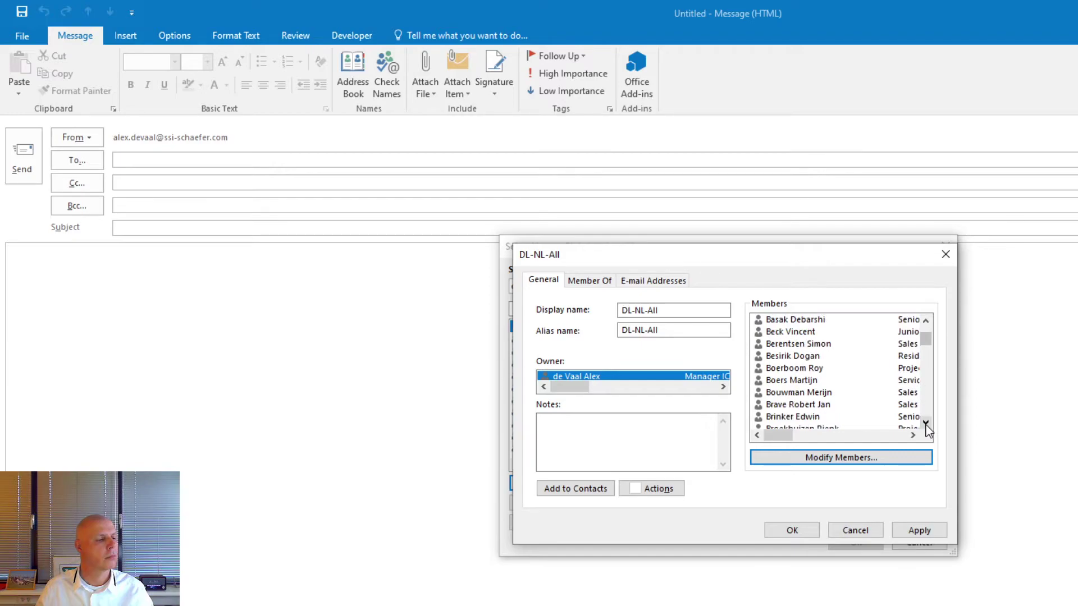
{"action": "left_click", "coordinate": [926, 424]}
{"action": "left_click", "coordinate": [925, 424]}
{"action": "left_click", "coordinate": [926, 424]}
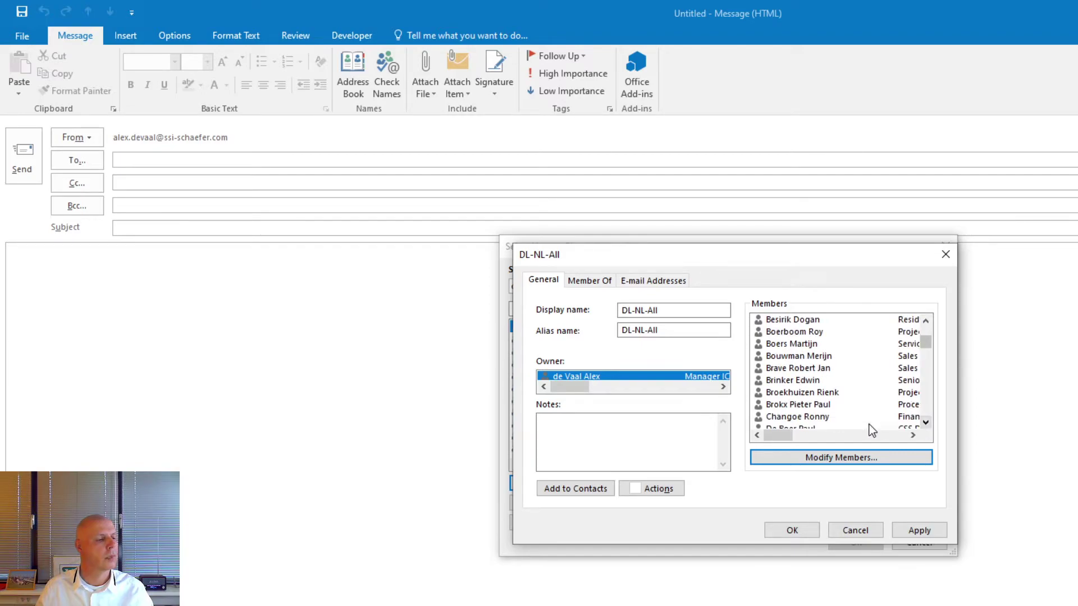
Select the newly added Finance consultant, apply, and close DL-NL-All's properties.
{"action": "left_click", "coordinate": [829, 419]}
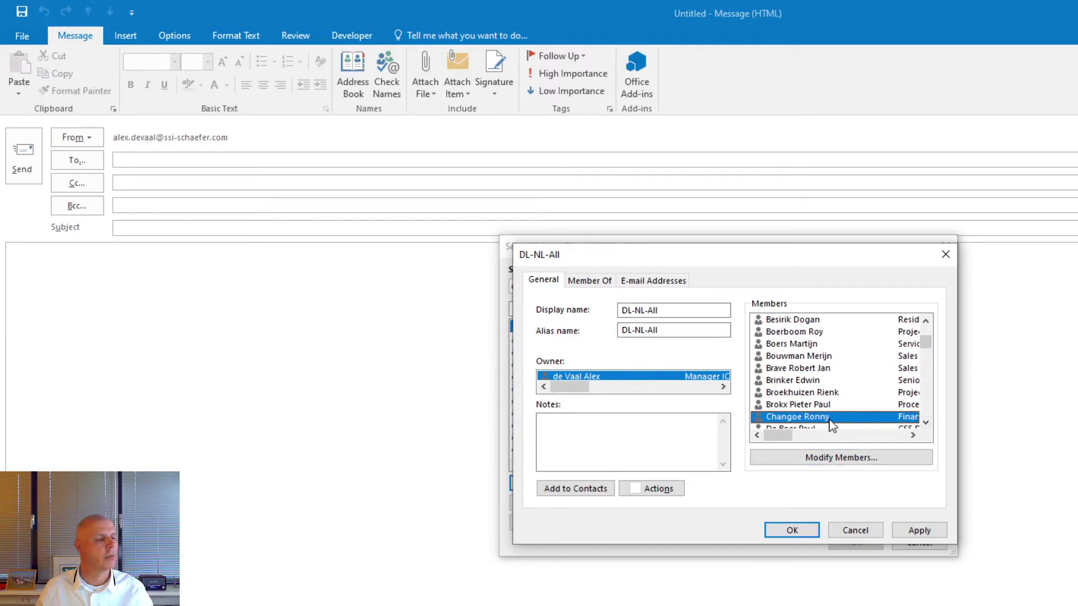
{"action": "left_click", "coordinate": [921, 531]}
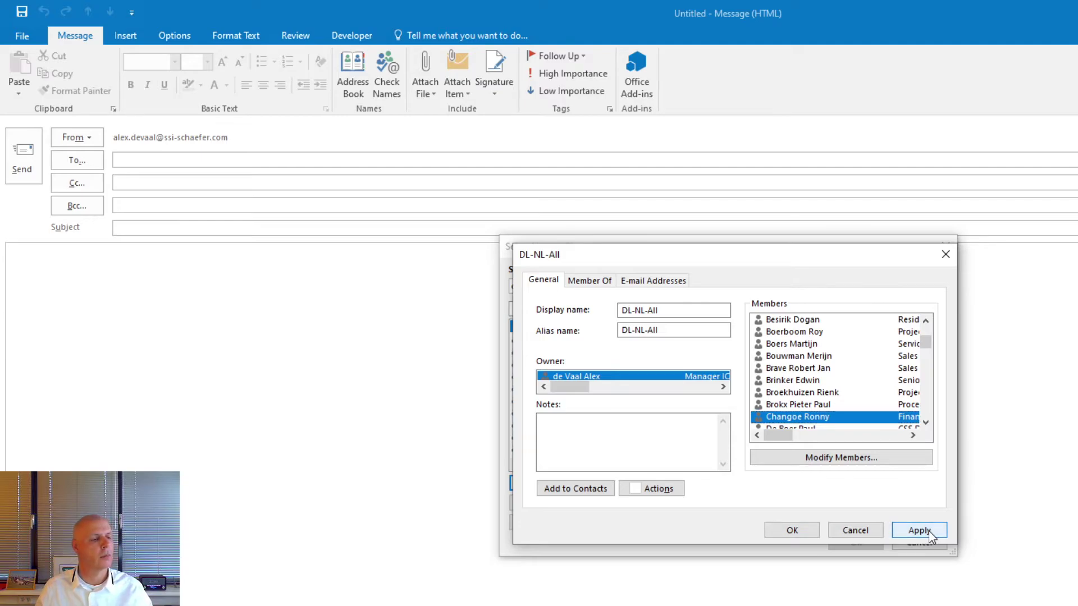
{"action": "left_click", "coordinate": [795, 530]}
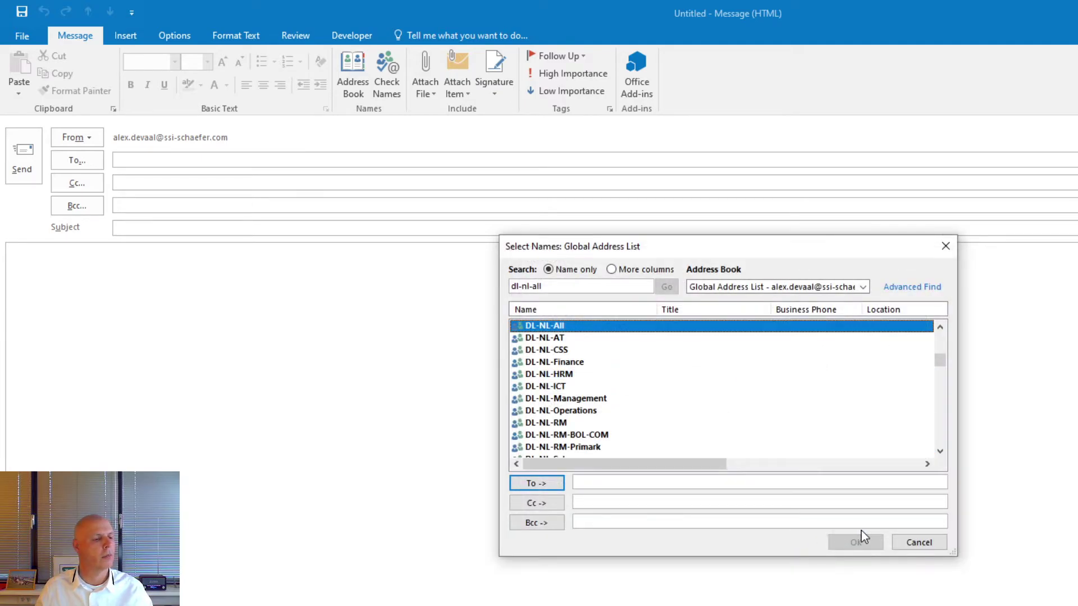
Reopen the address book and bring up DL-NL-All's properties again.
{"action": "left_click", "coordinate": [919, 543]}
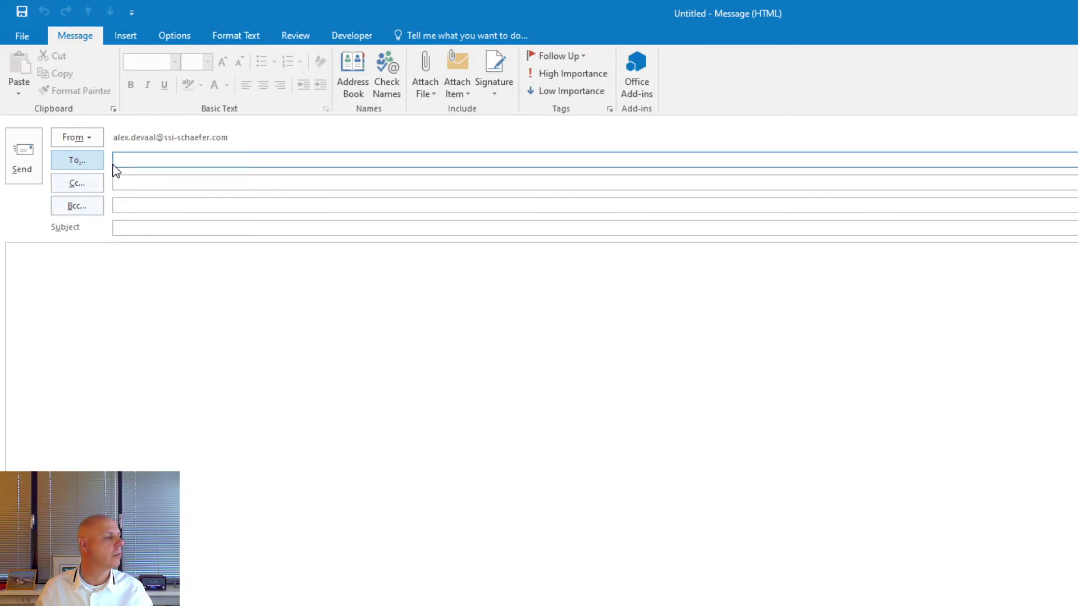
{"action": "left_click", "coordinate": [76, 161]}
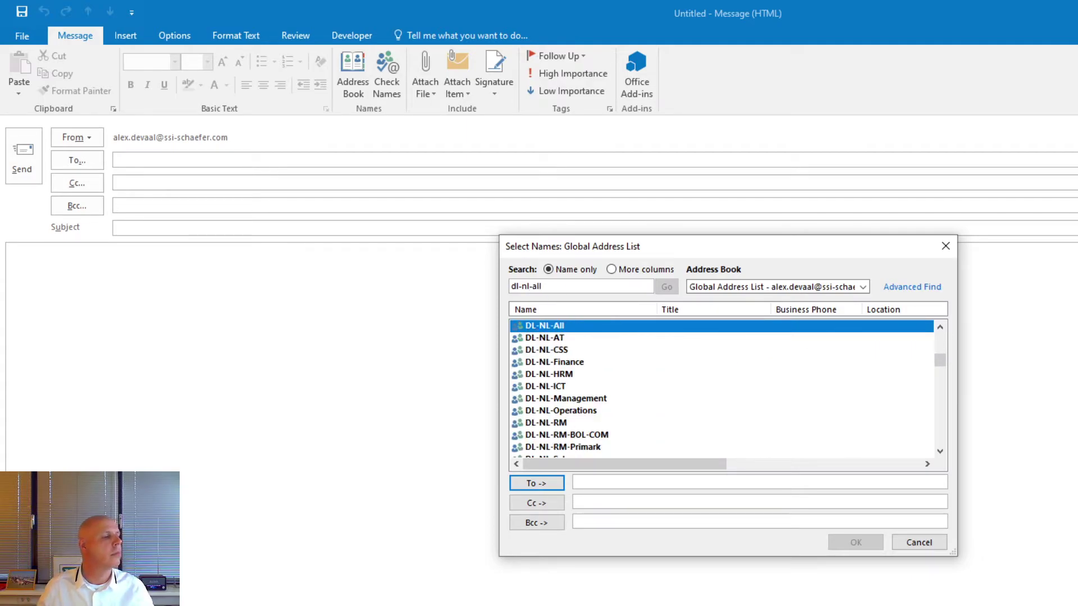
{"action": "right_click", "coordinate": [560, 326]}
{"action": "left_click", "coordinate": [586, 336]}
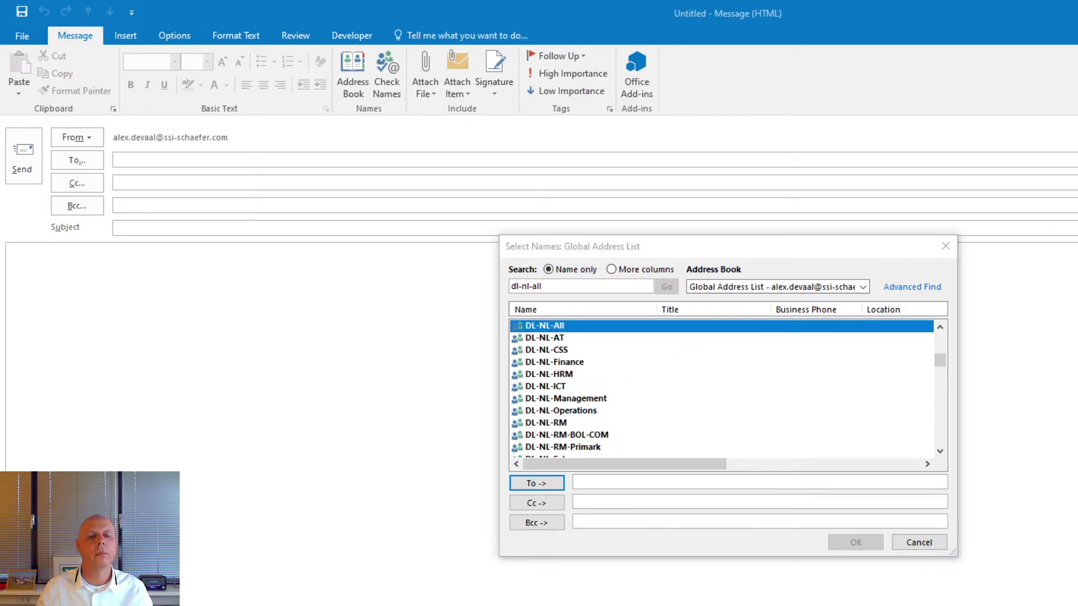
Open DL-NL-All's member editor and scroll to the added Finance consultant.
{"action": "left_click_drag", "start_coordinate": [916, 202], "coordinate": [786, 221]}
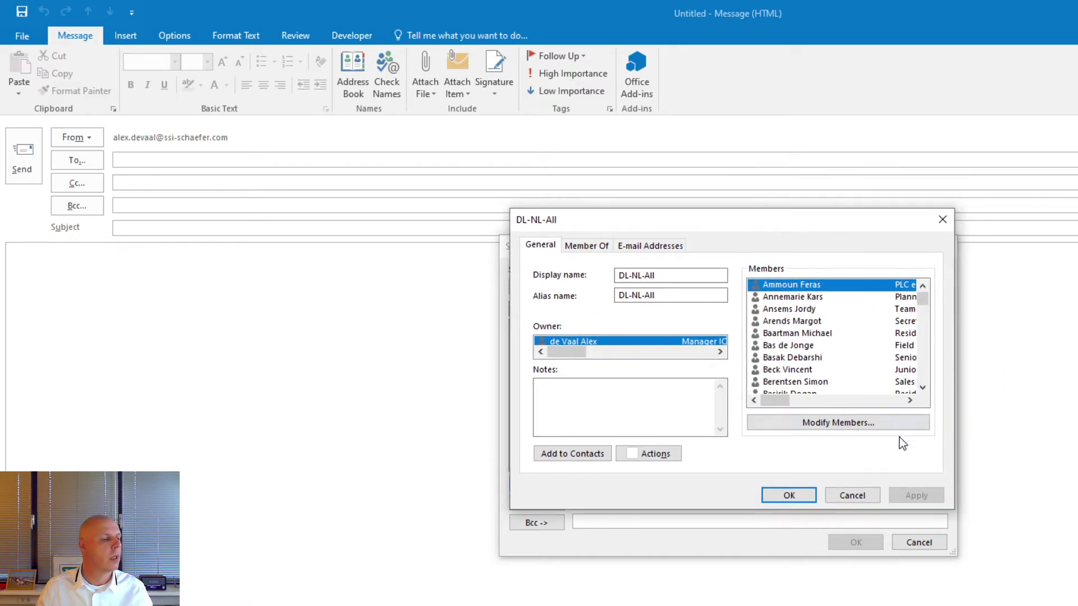
{"action": "left_click", "coordinate": [839, 423]}
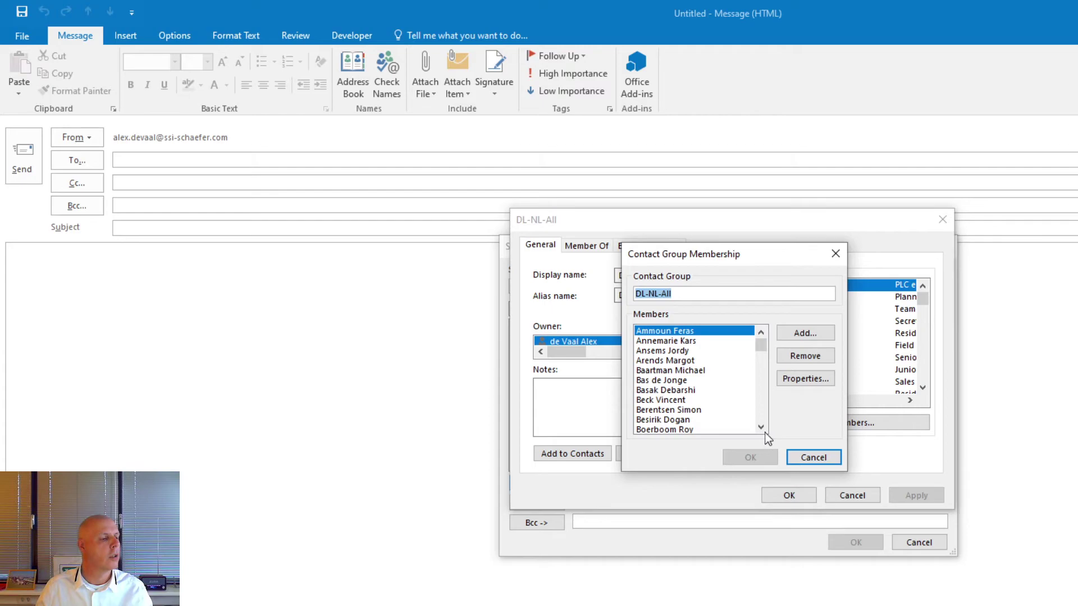
{"action": "left_click", "coordinate": [761, 428]}
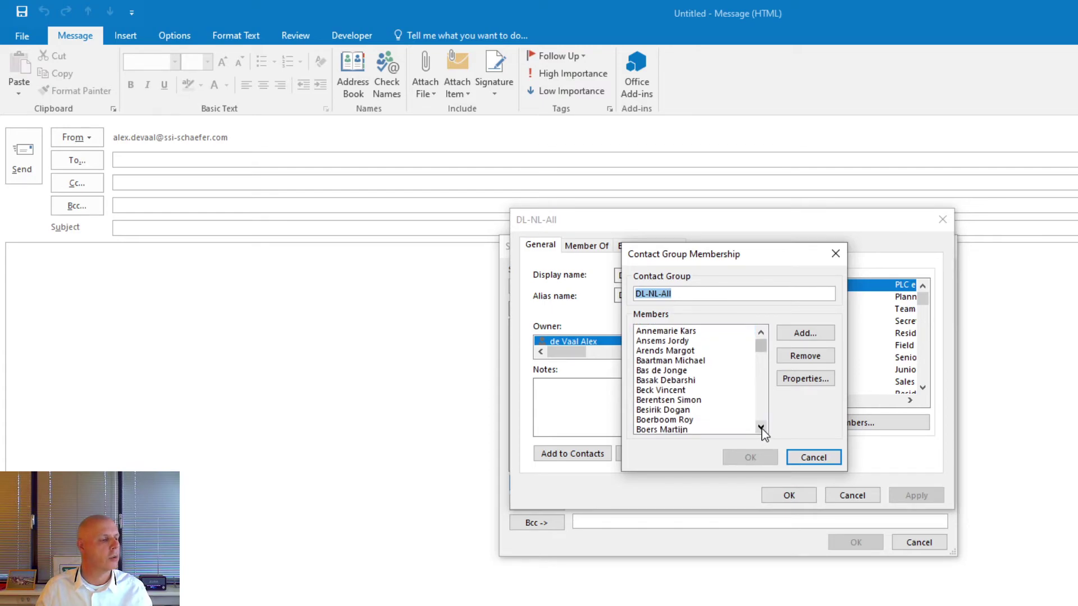
{"action": "left_click", "coordinate": [762, 428]}
{"action": "left_click", "coordinate": [761, 428]}
{"action": "left_click", "coordinate": [761, 428]}
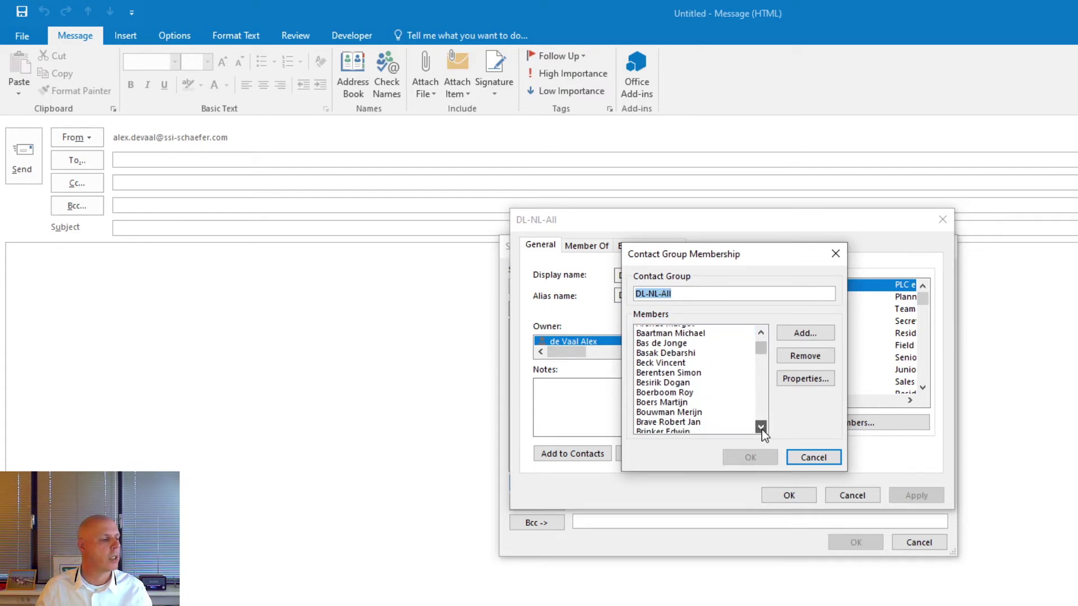
{"action": "left_click", "coordinate": [761, 428]}
{"action": "left_click", "coordinate": [762, 428]}
{"action": "left_click", "coordinate": [761, 428]}
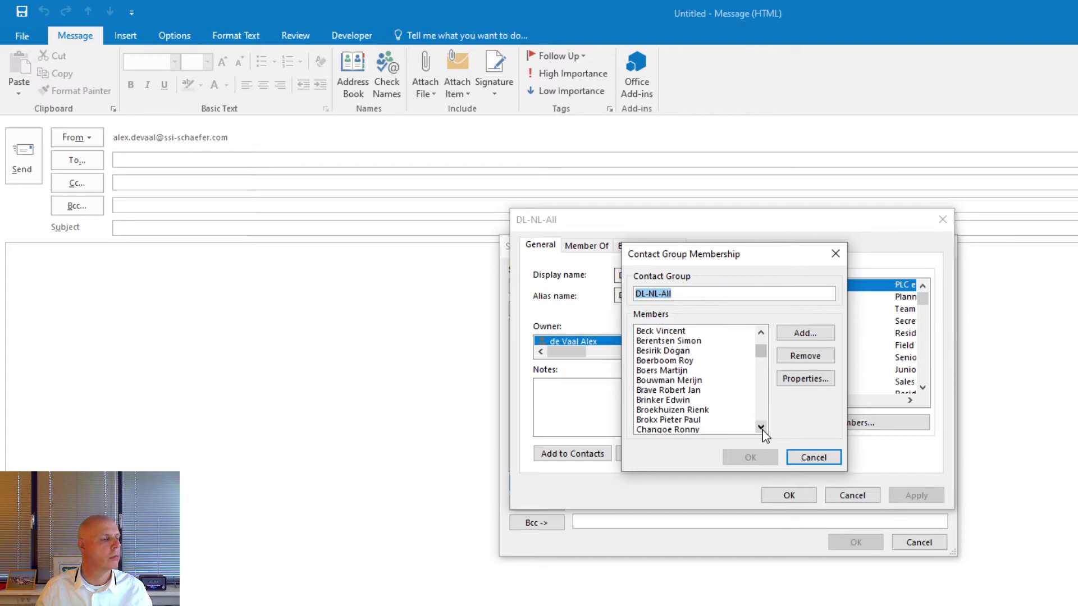
{"action": "left_click", "coordinate": [762, 427]}
Remove the Finance Interim Consultant from DL-NL-All and confirm the change.
{"action": "left_click", "coordinate": [698, 421]}
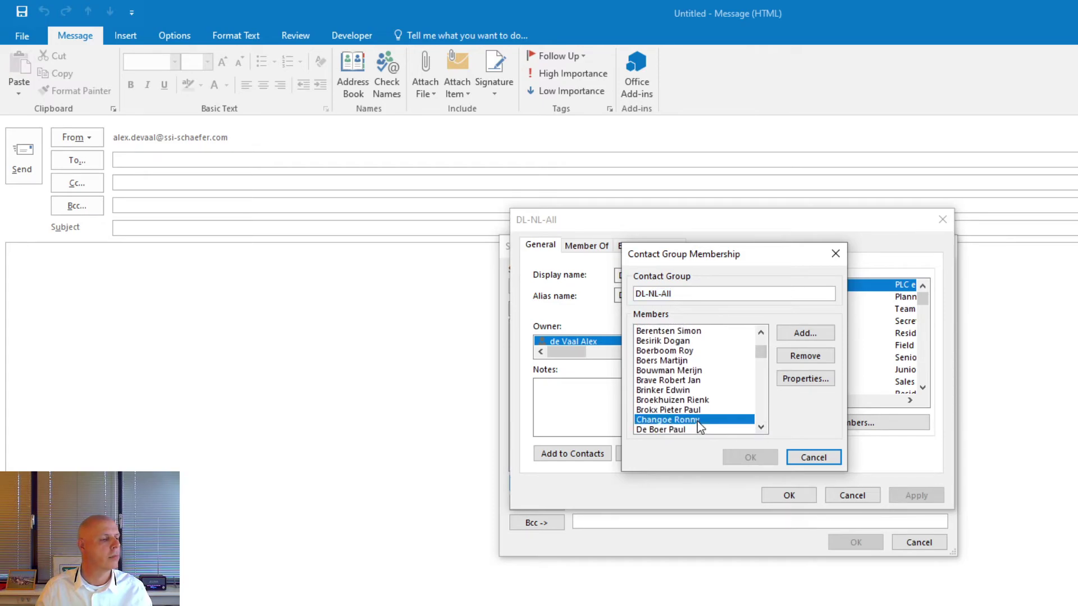
{"action": "left_click", "coordinate": [813, 358]}
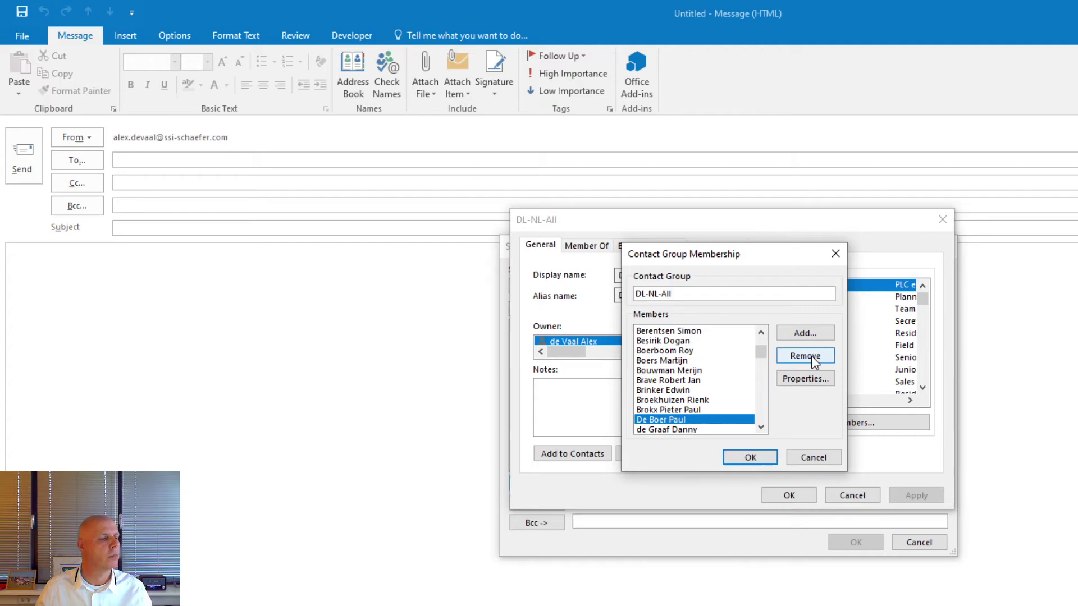
{"action": "left_click", "coordinate": [749, 459]}
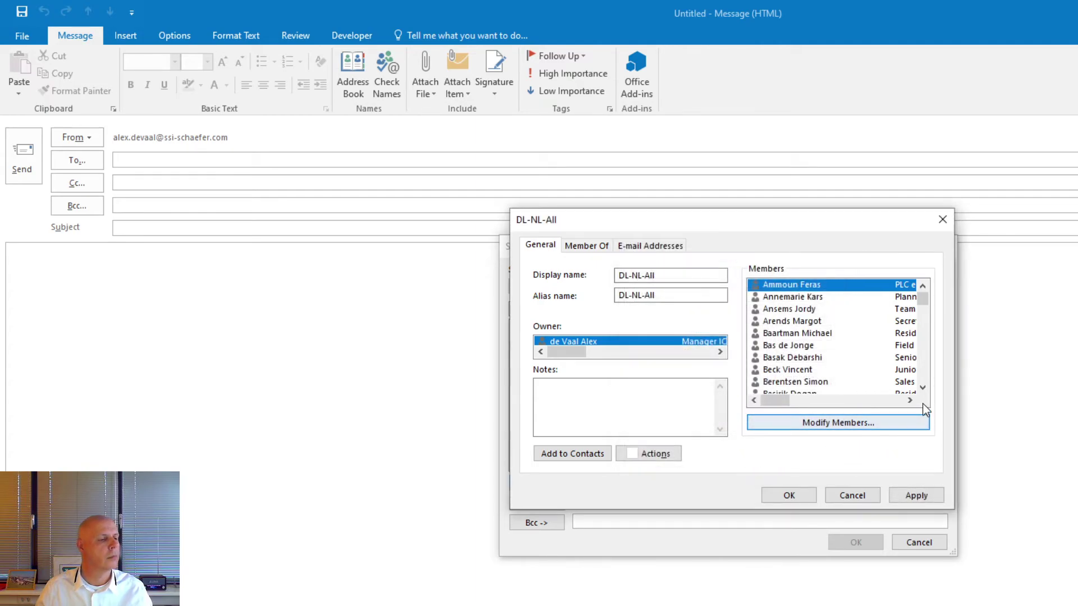
Scroll the Members list to verify the Finance consultant is gone.
{"action": "left_click", "coordinate": [923, 387]}
{"action": "left_click", "coordinate": [923, 388]}
{"action": "left_click", "coordinate": [923, 388]}
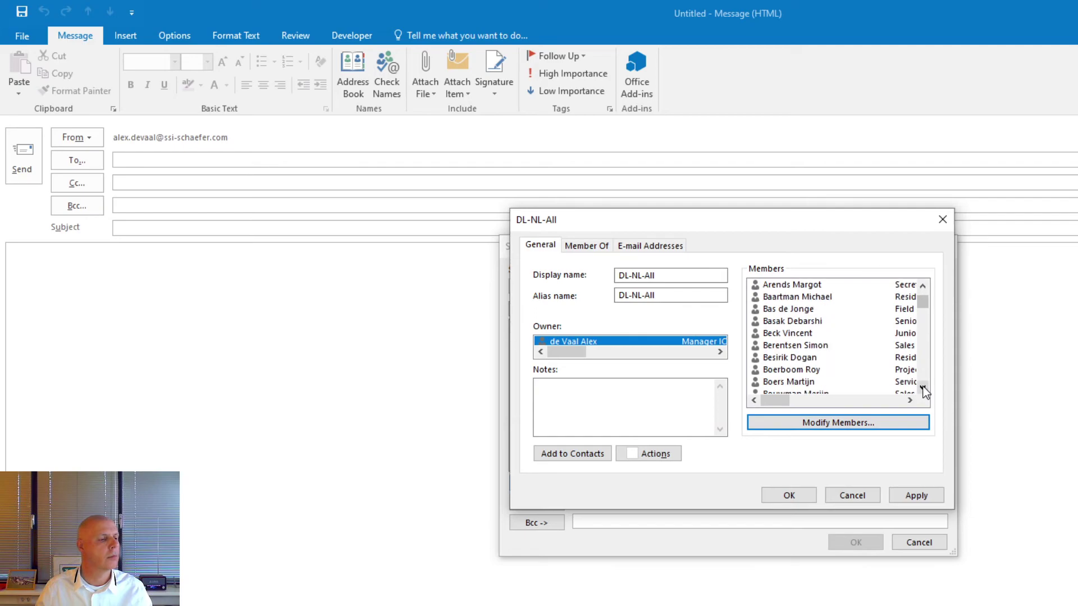
{"action": "left_click", "coordinate": [923, 388]}
{"action": "left_click", "coordinate": [923, 387]}
{"action": "left_click", "coordinate": [923, 387]}
{"action": "left_click", "coordinate": [923, 387]}
{"action": "left_click", "coordinate": [923, 387]}
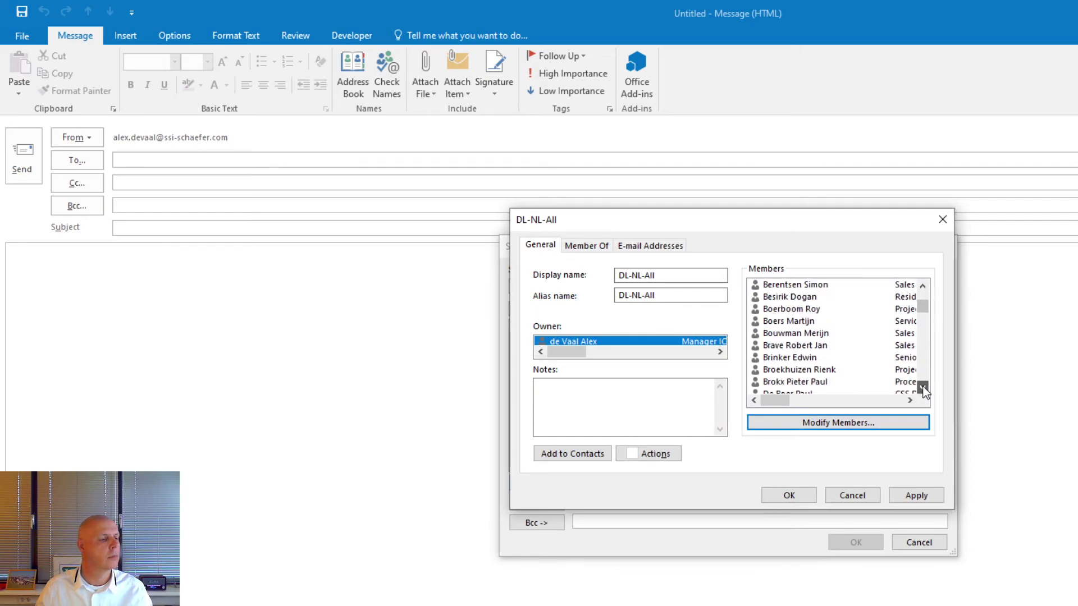
{"action": "left_click", "coordinate": [923, 387]}
{"action": "left_click", "coordinate": [923, 388]}
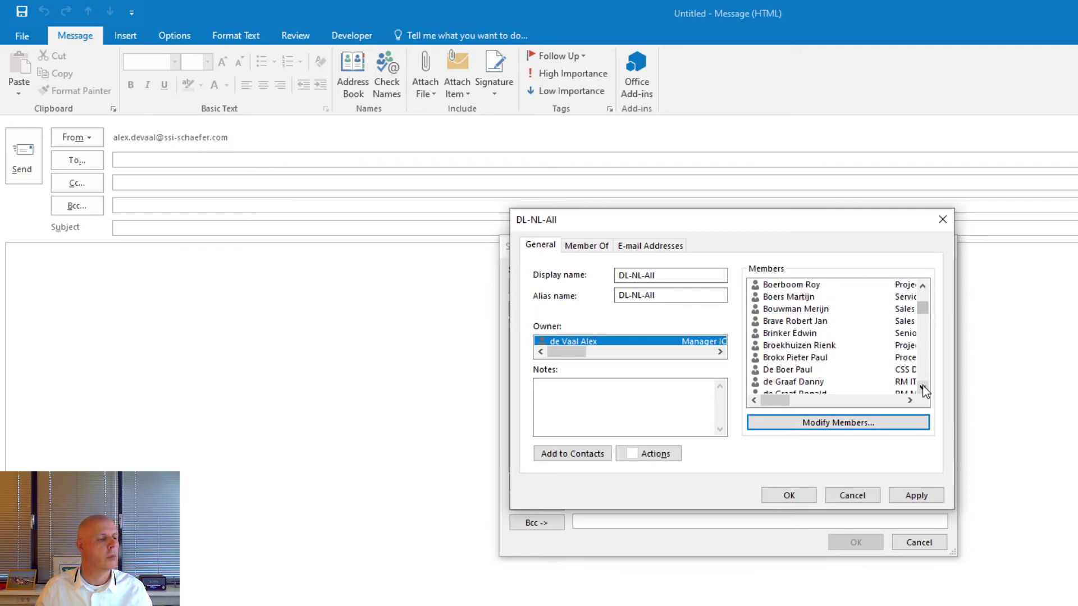
Apply the change, then close DL-NL-All's properties and Select Names without recipients.
{"action": "left_click", "coordinate": [923, 500]}
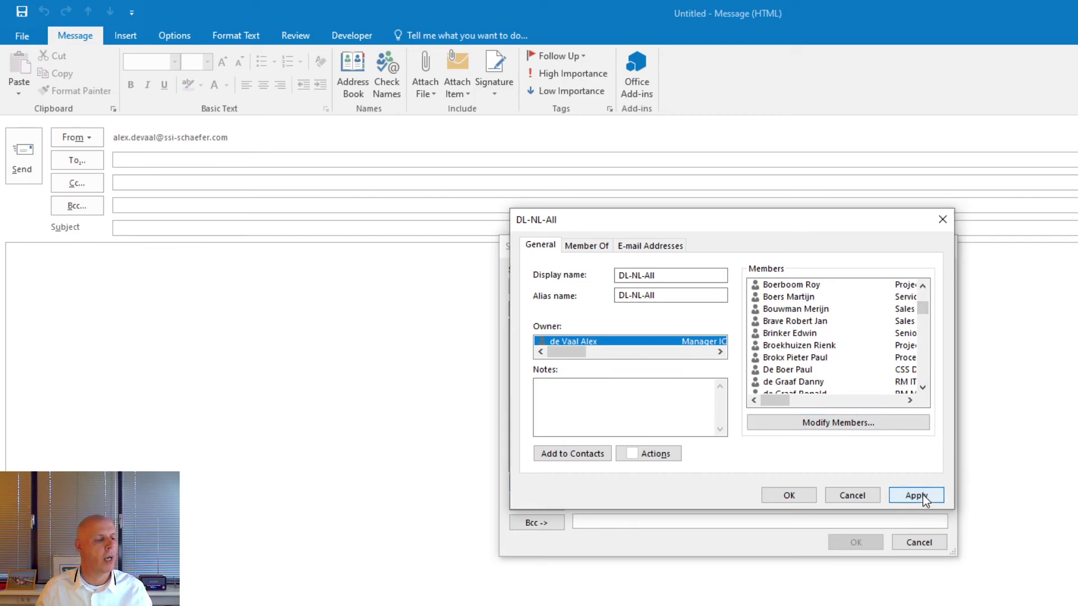
{"action": "left_click", "coordinate": [789, 495]}
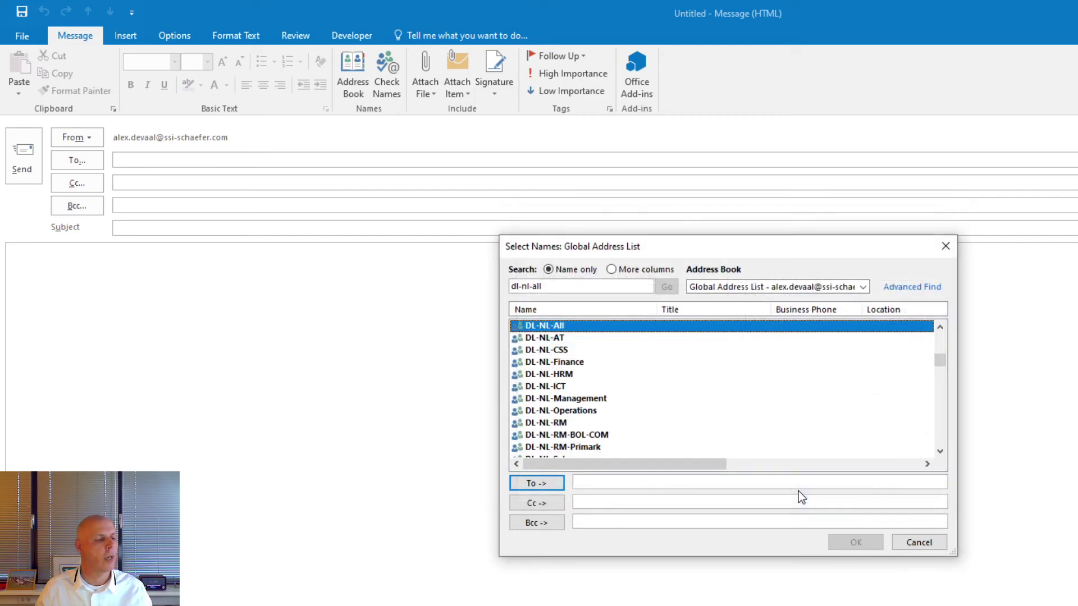
{"action": "left_click", "coordinate": [919, 542]}
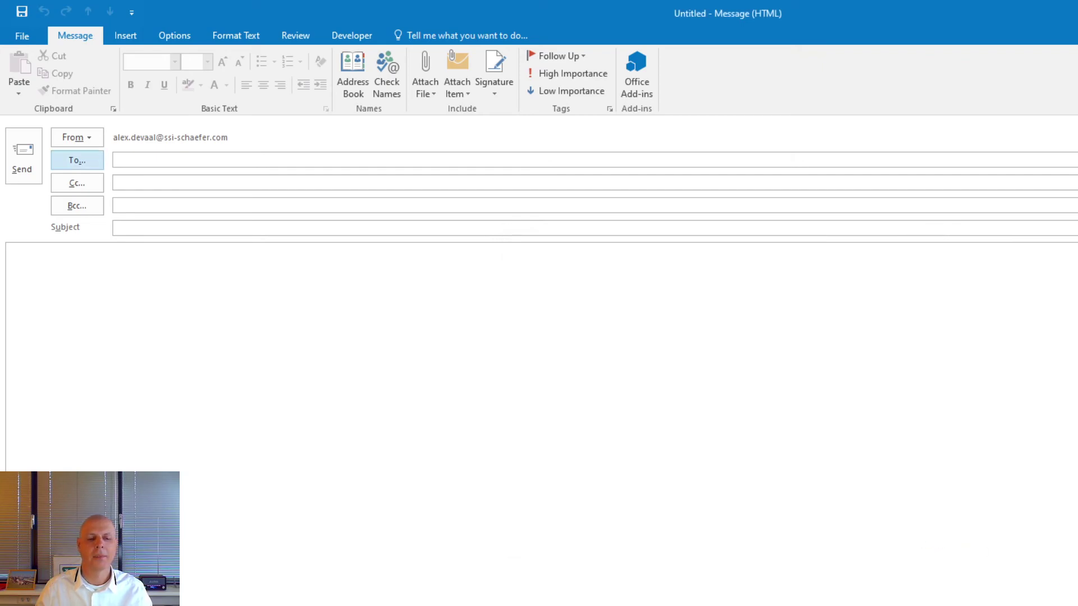